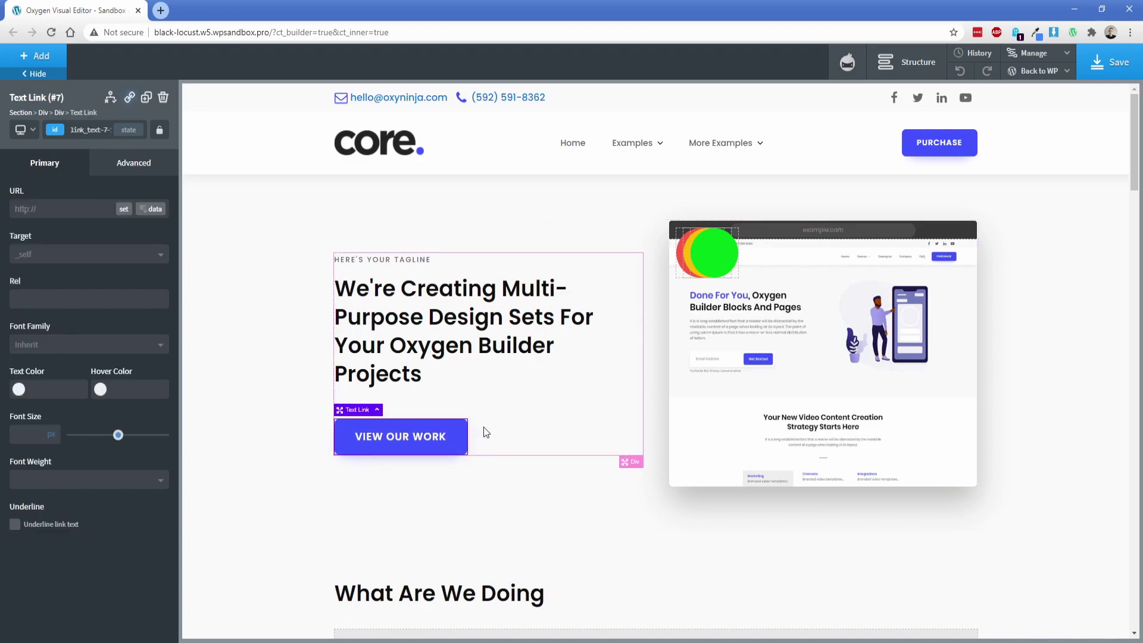
Step: Show the ID and class selector list for the VIEW OUR WORK button
left_click(53, 131)
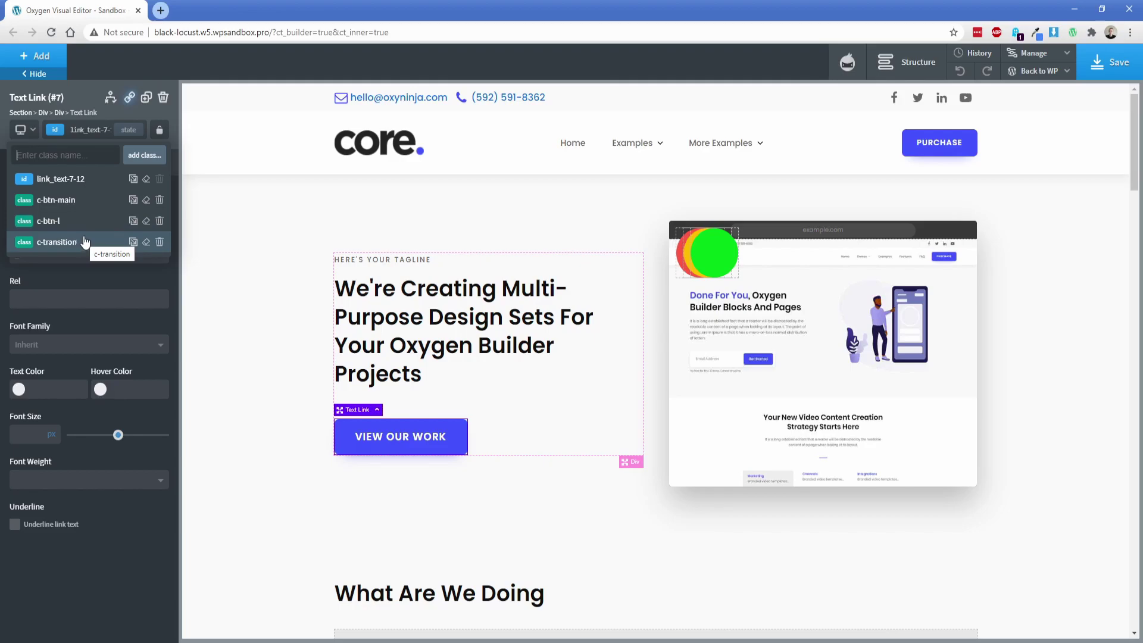
Step: Set the c-btn-main class background to yellow Star Icon, then back to blue Accent 1
left_click(83, 200)
left_click(127, 170)
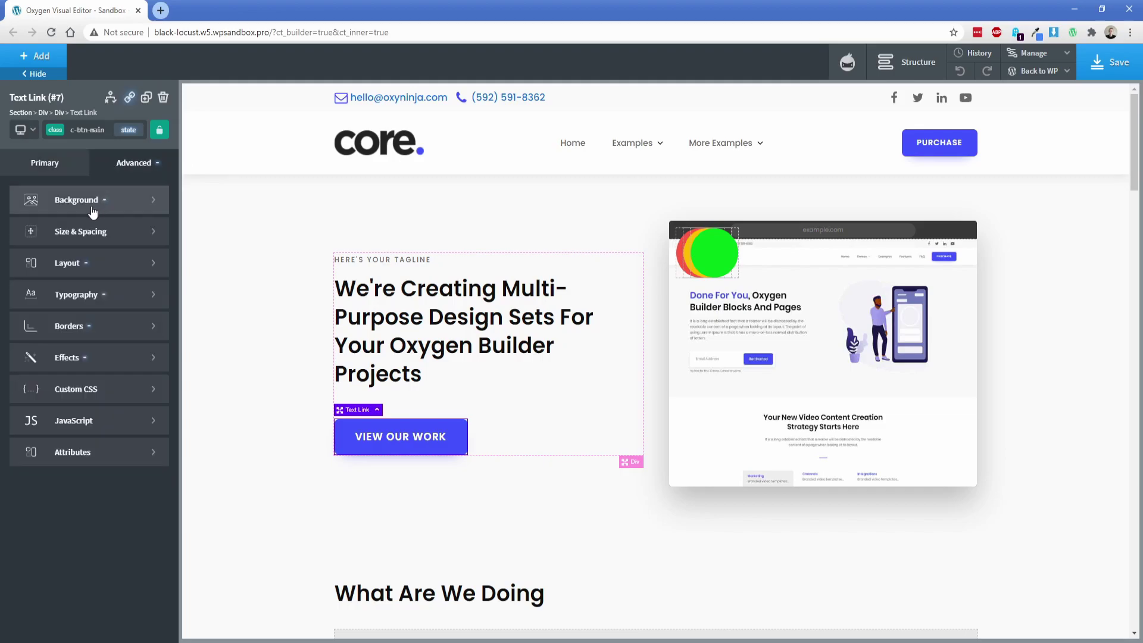
left_click(87, 206)
left_click(47, 243)
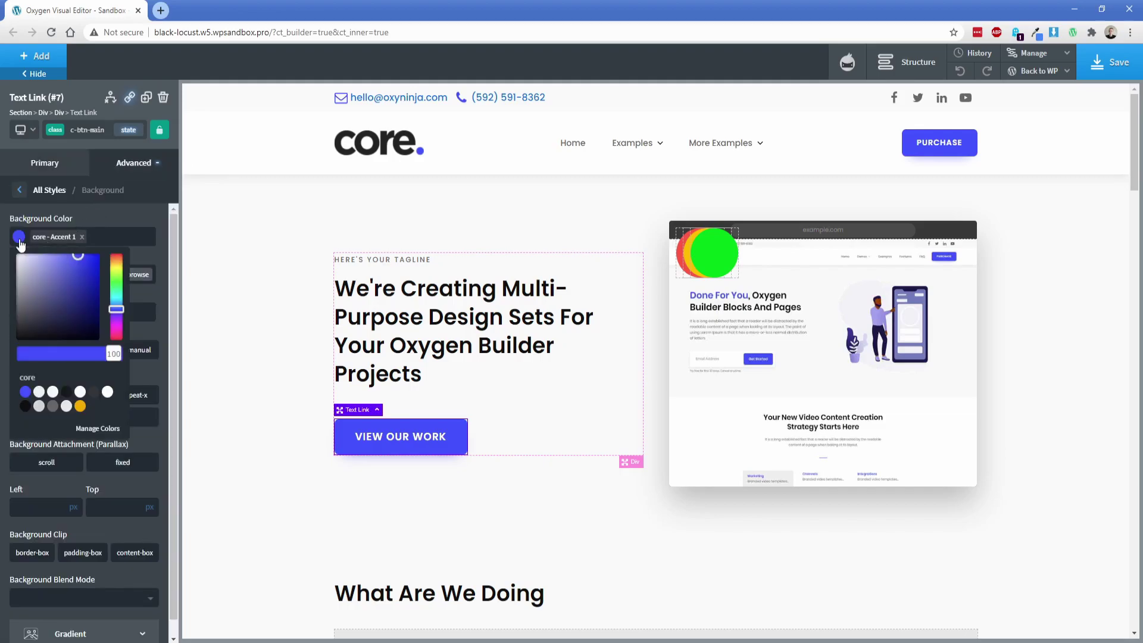
left_click(80, 406)
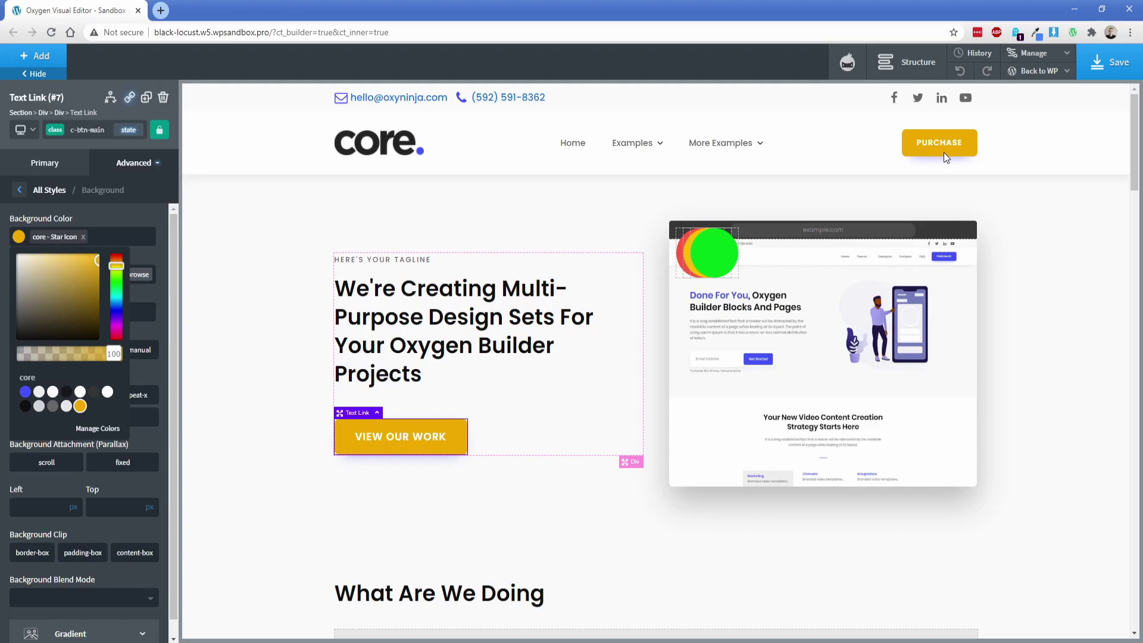
left_click(24, 392)
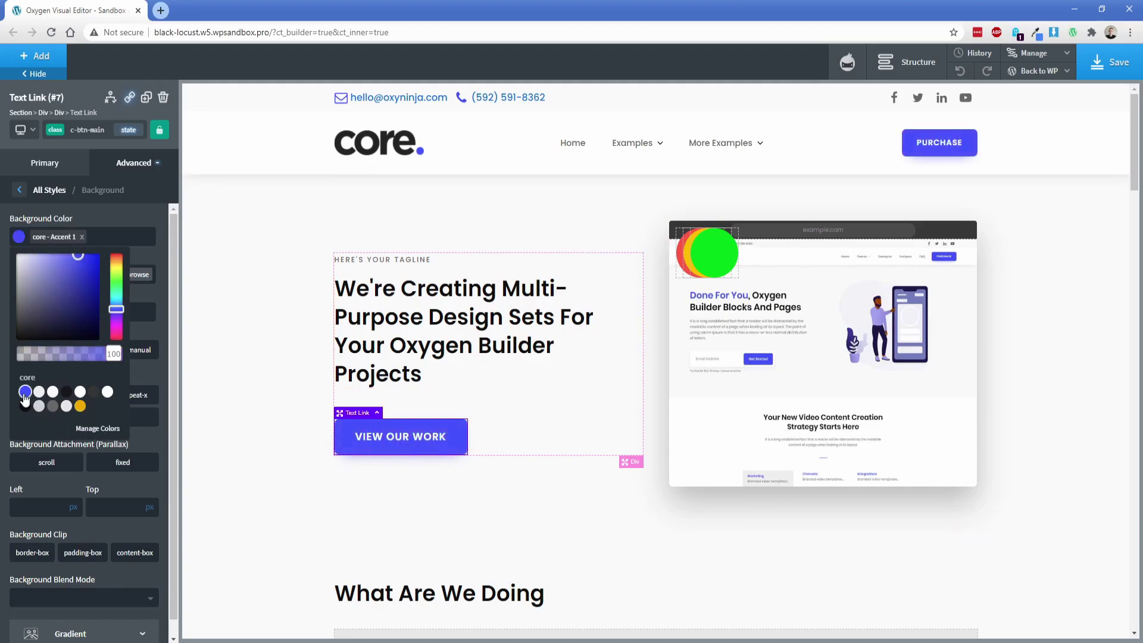
Step: Switch styling from the class to the button's own ID and check its selector list
left_click(159, 132)
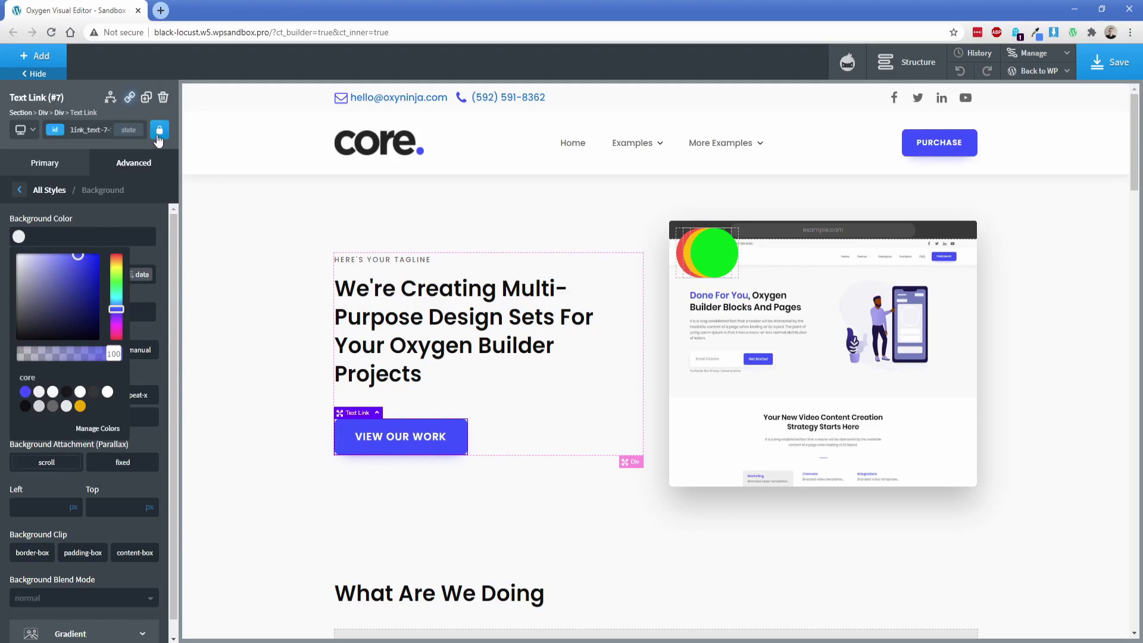
left_click(70, 131)
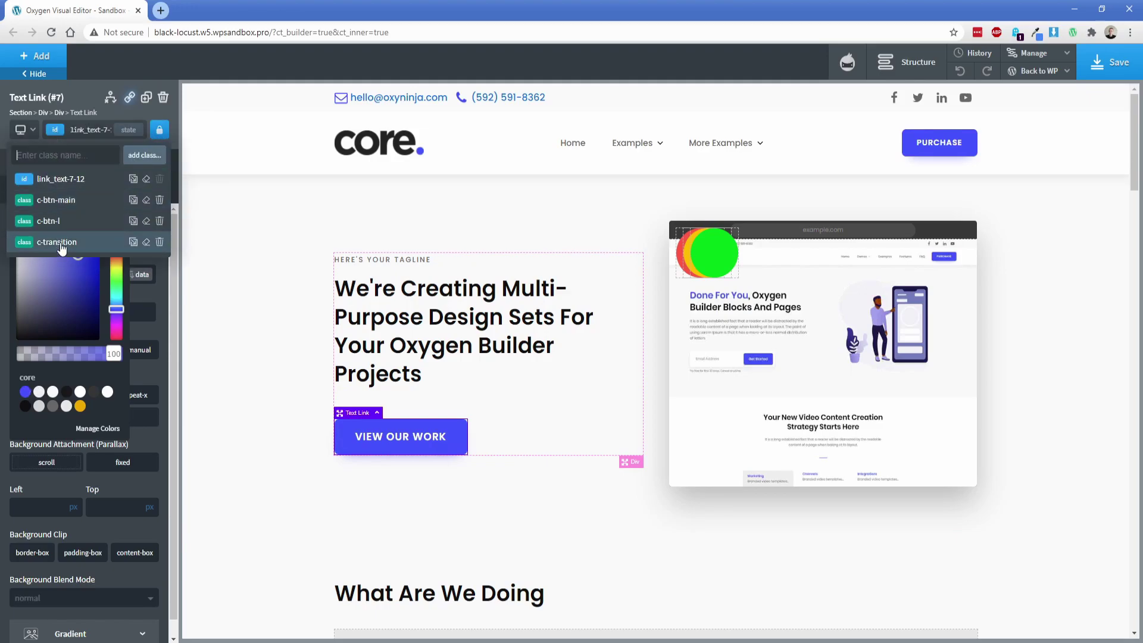
left_click(65, 132)
left_click(58, 202)
left_click(60, 132)
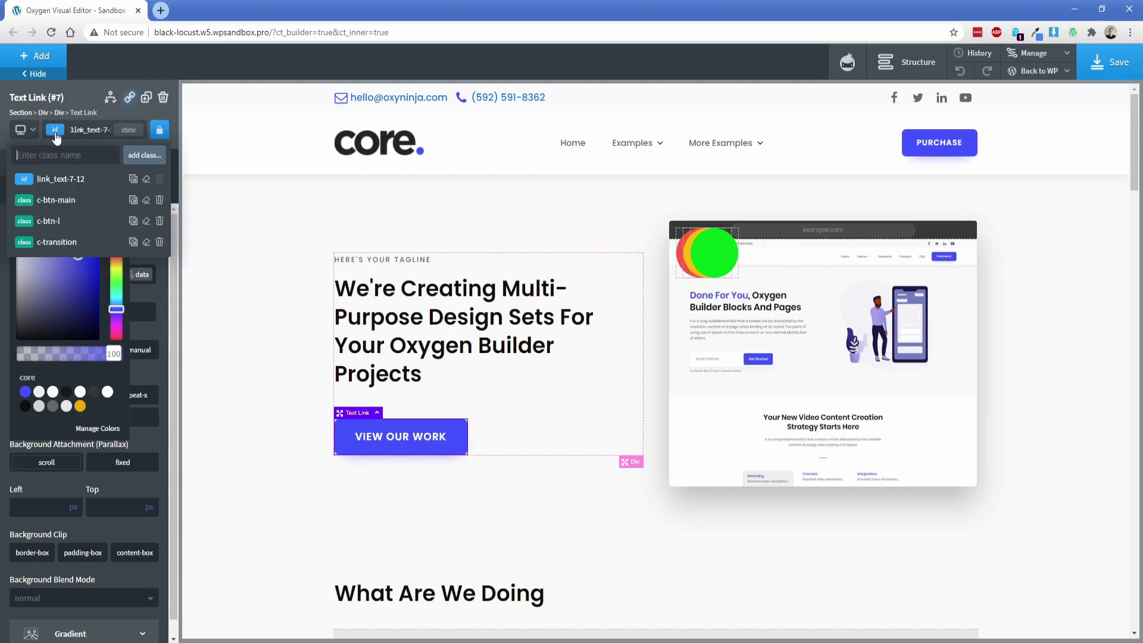
left_click(59, 182)
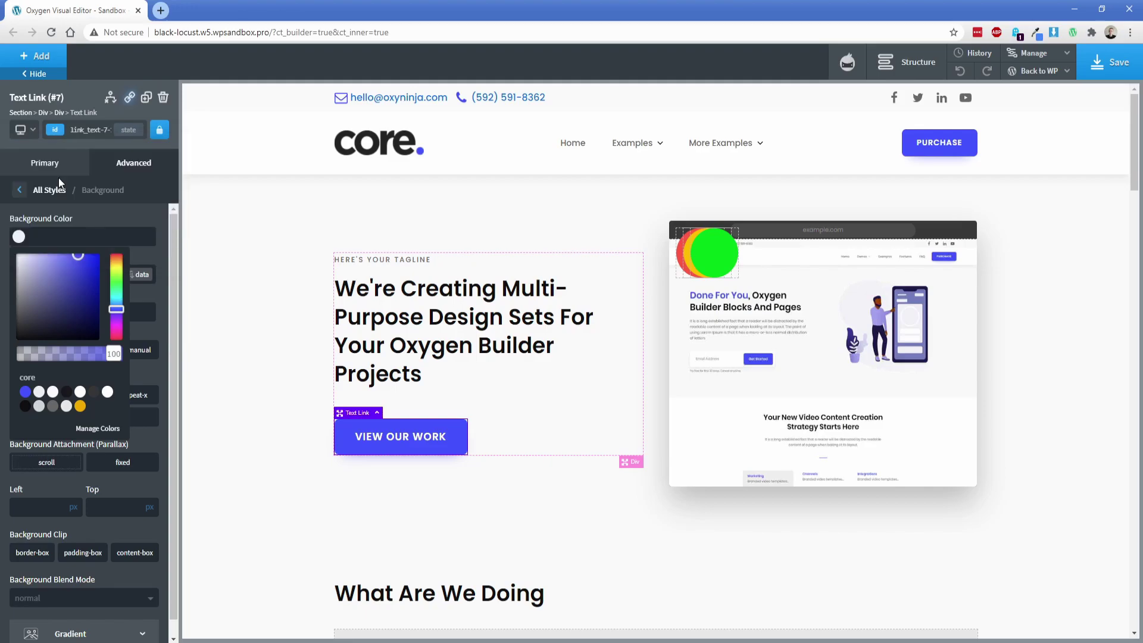
Step: Give the button's ID a yellow Star Icon background colour
left_click(118, 173)
left_click(99, 189)
left_click(42, 235)
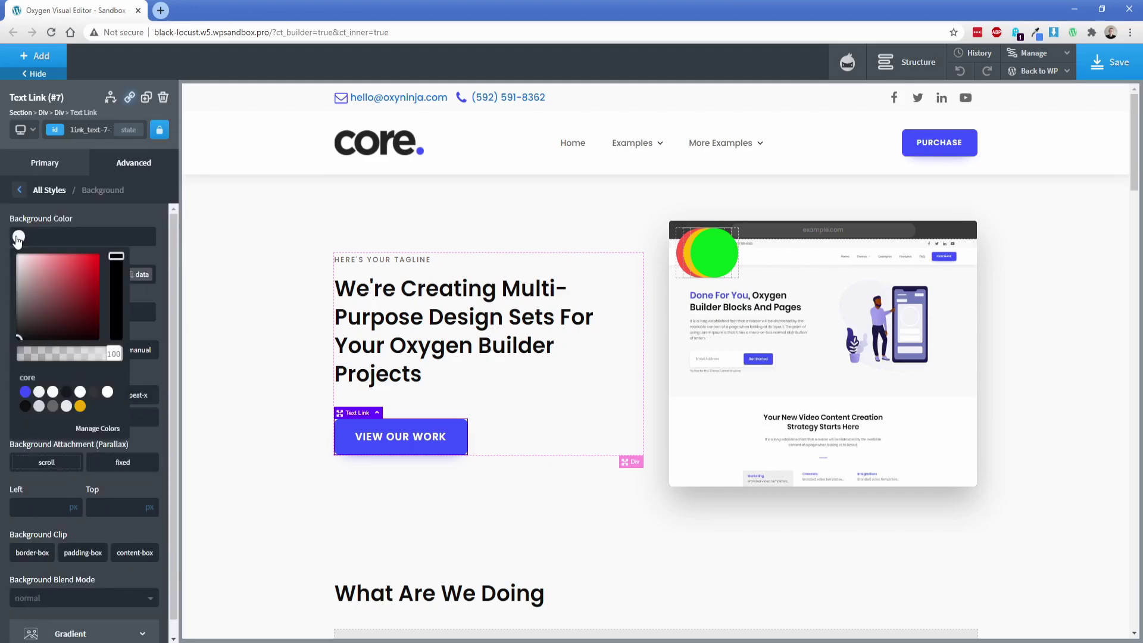
left_click(80, 407)
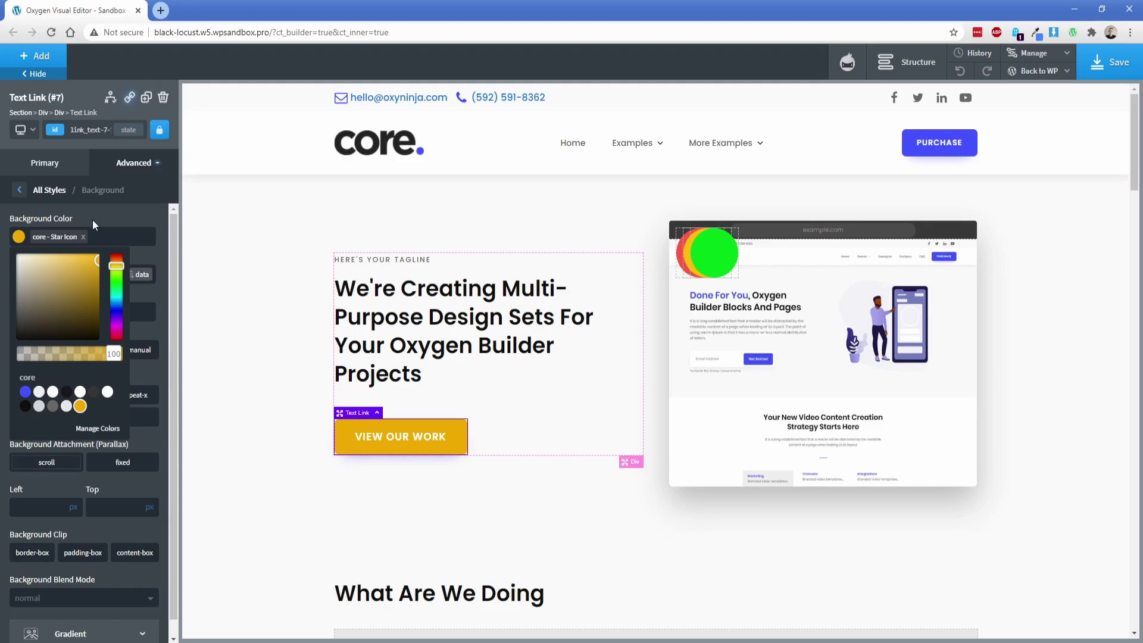
Step: Clear the ID's yellow background and attach a new custom-class class to the button
left_click(83, 237)
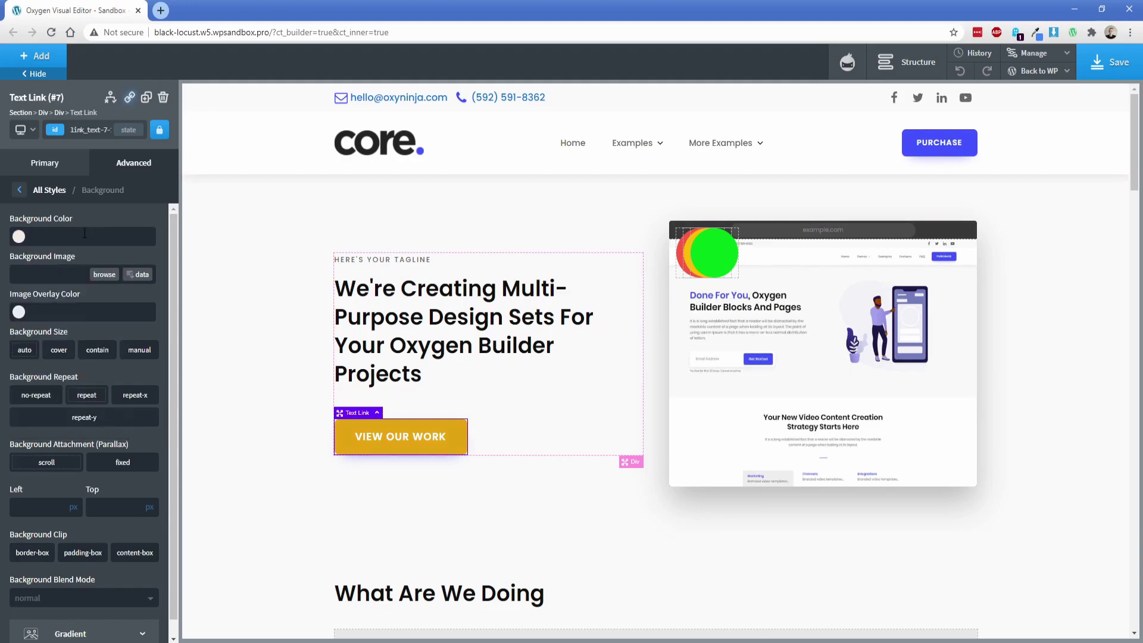
left_click(57, 130)
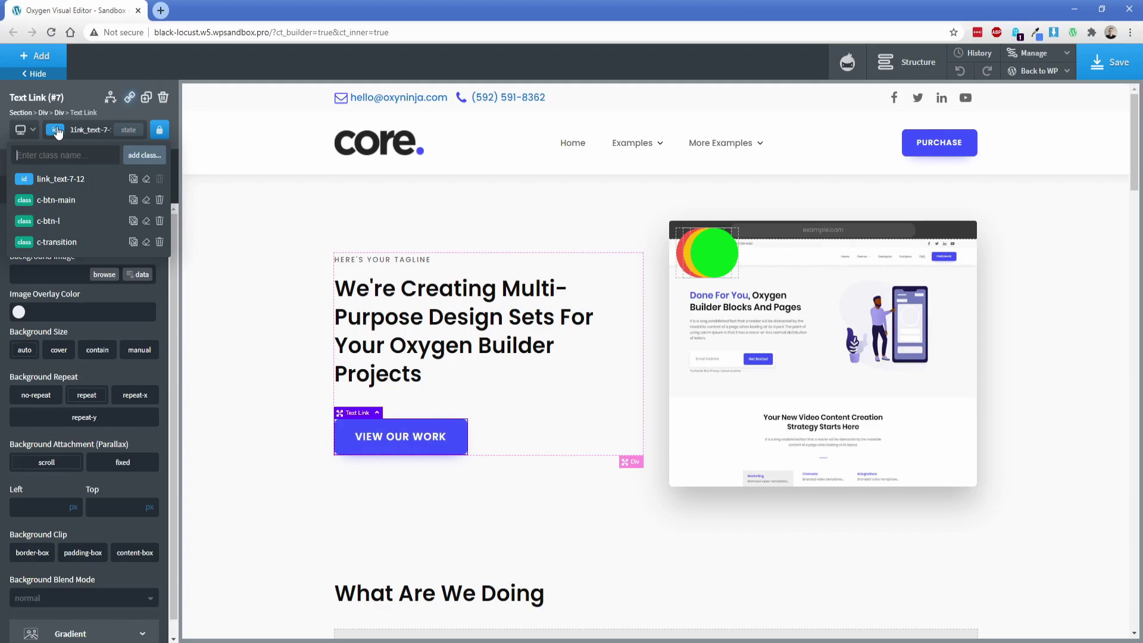
type("custom-class")
key("Return")
left_click(56, 131)
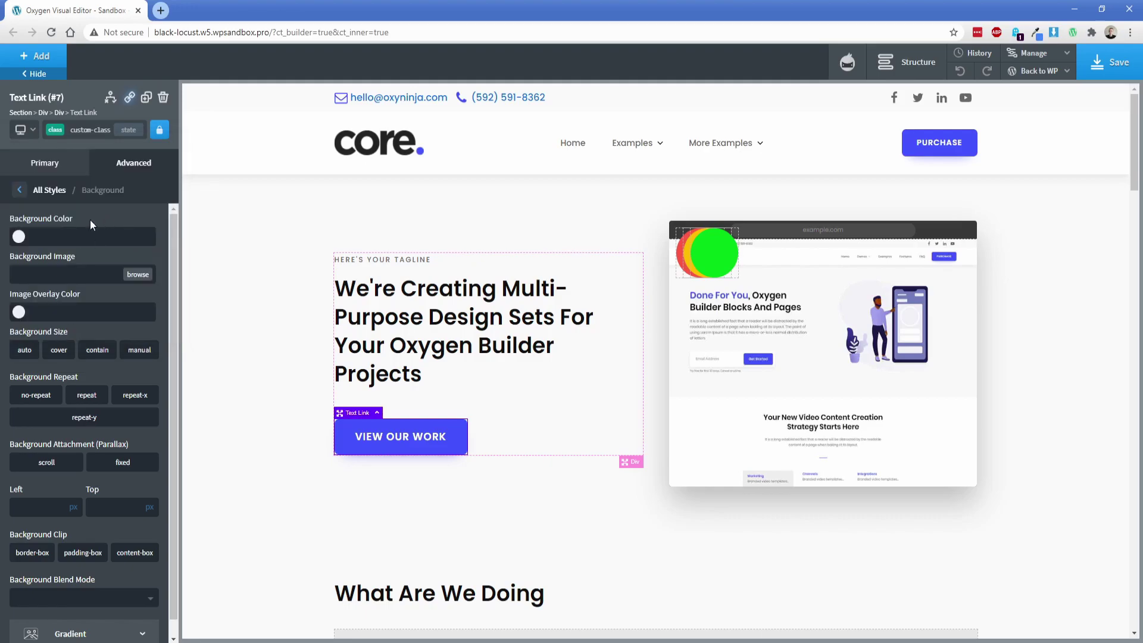
Step: Set the custom-class background colour to teal #28baa6
left_click(19, 236)
left_click(60, 301)
left_click(113, 295)
left_click_drag(72, 287, 82, 280)
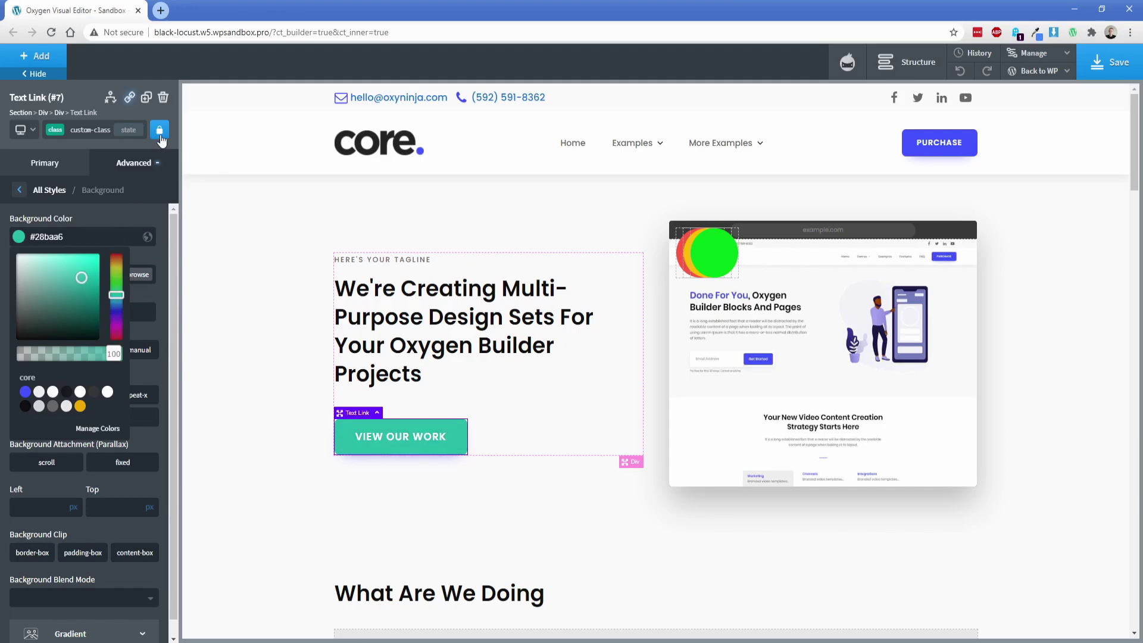
left_click(54, 132)
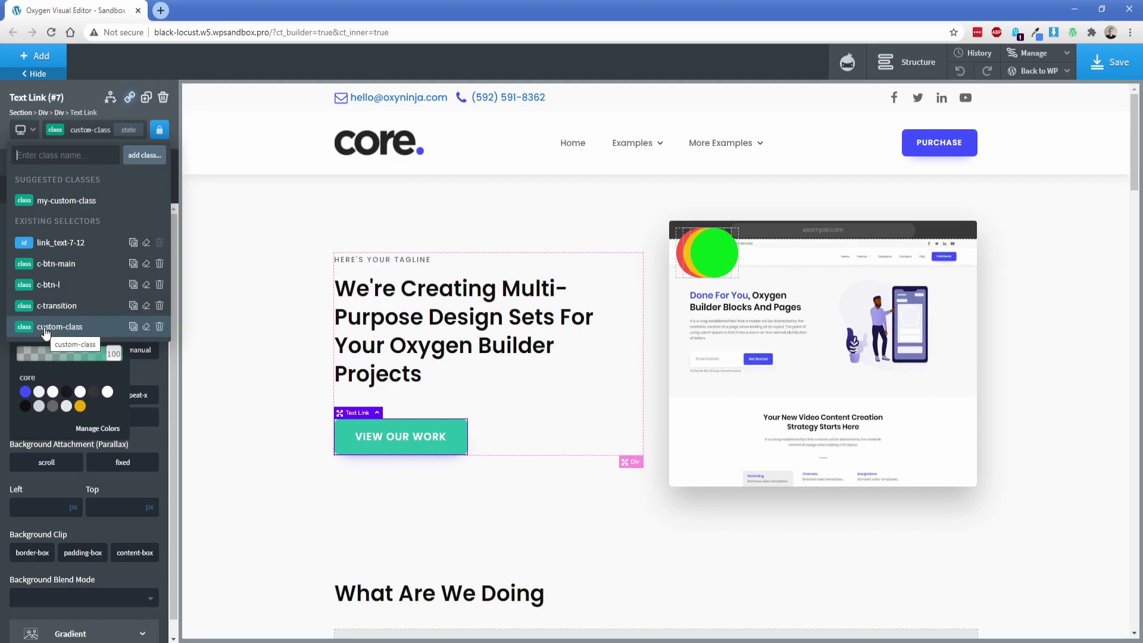
Step: Change the OxyNinja ID/Class Lock setting from core to class
left_click(1034, 53)
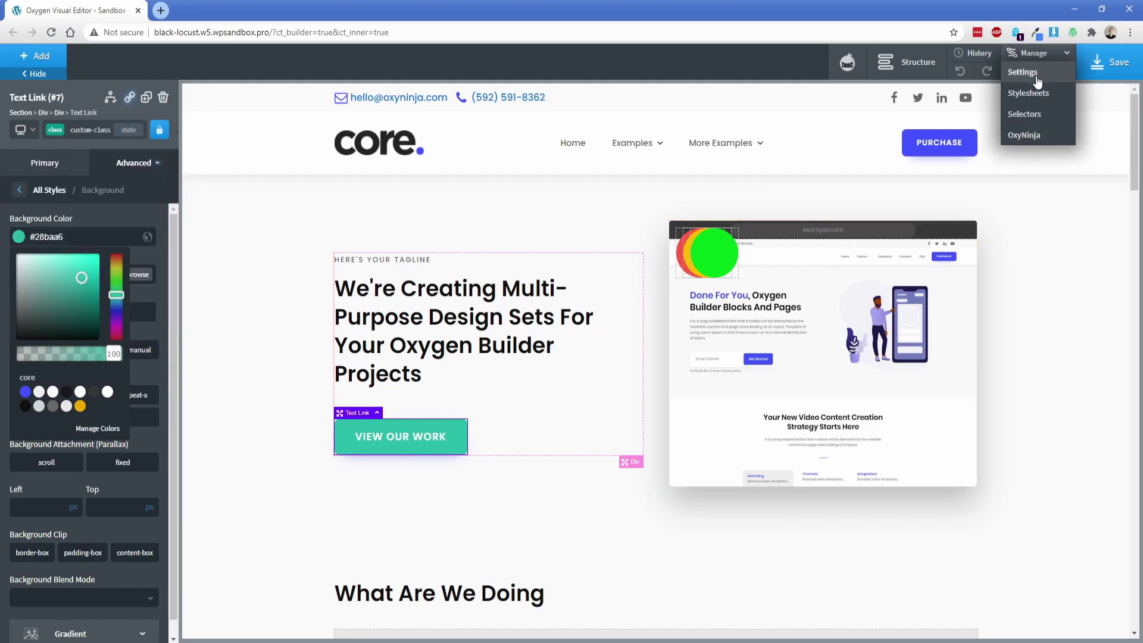
left_click(1038, 77)
left_click(1024, 246)
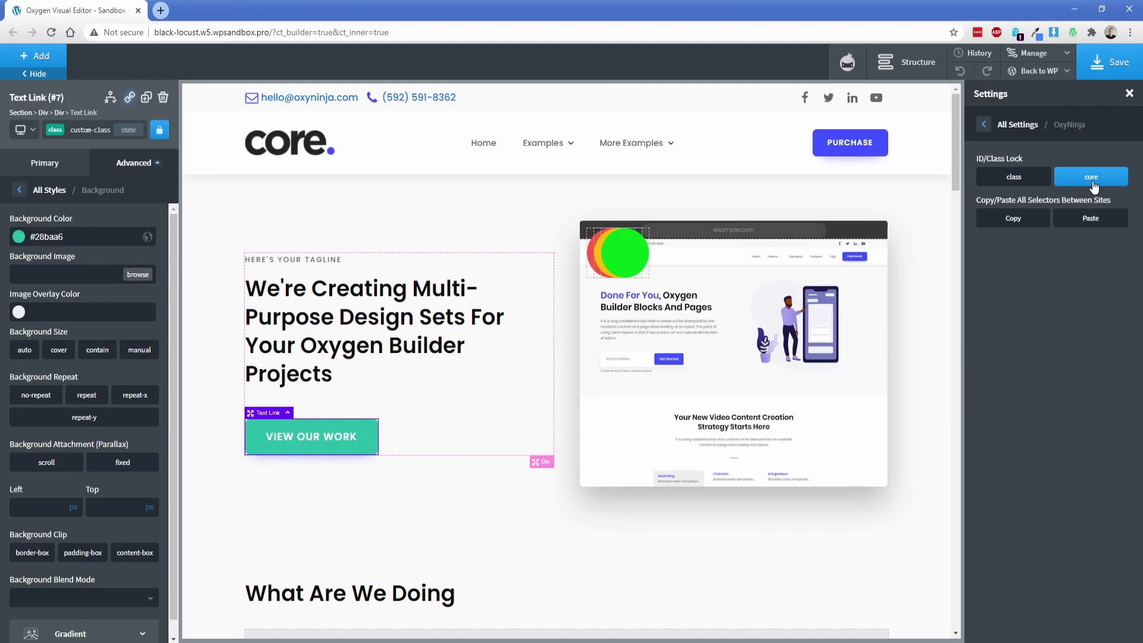
left_click(1035, 186)
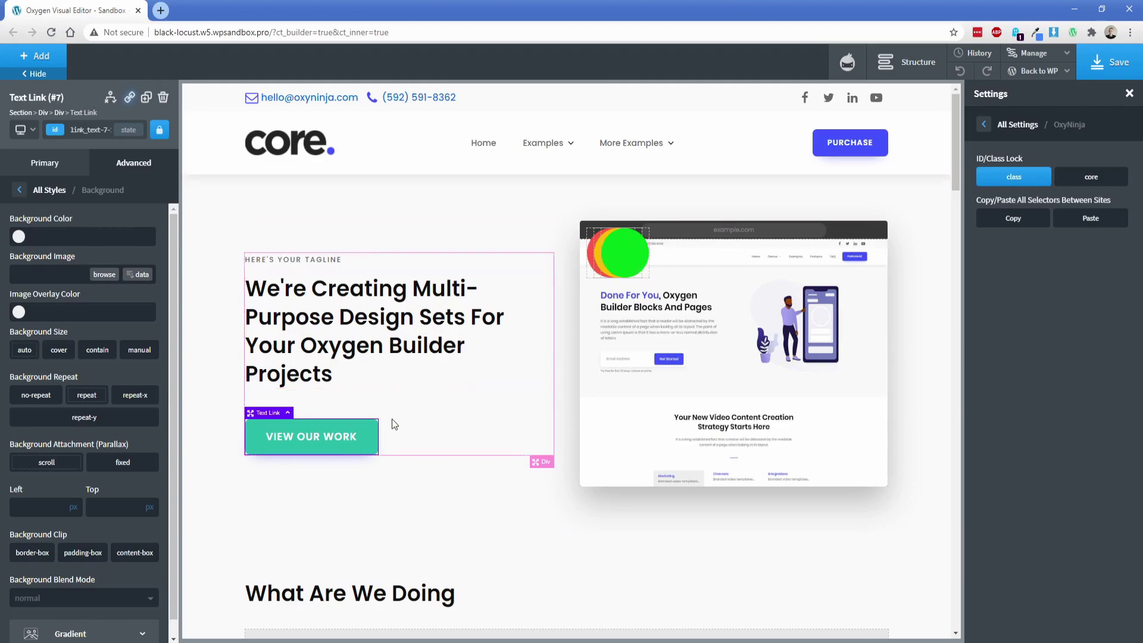
Step: Inspect the button's ID and classes under class lock, then set ID/Class Lock back to core
left_click(73, 130)
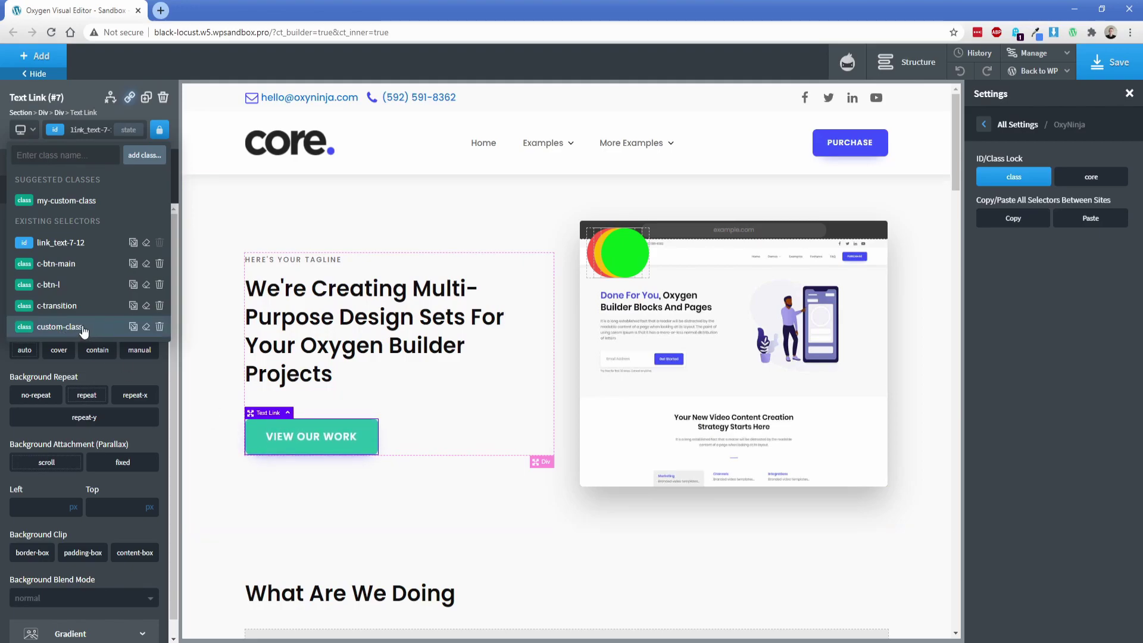
left_click(83, 326)
left_click(59, 131)
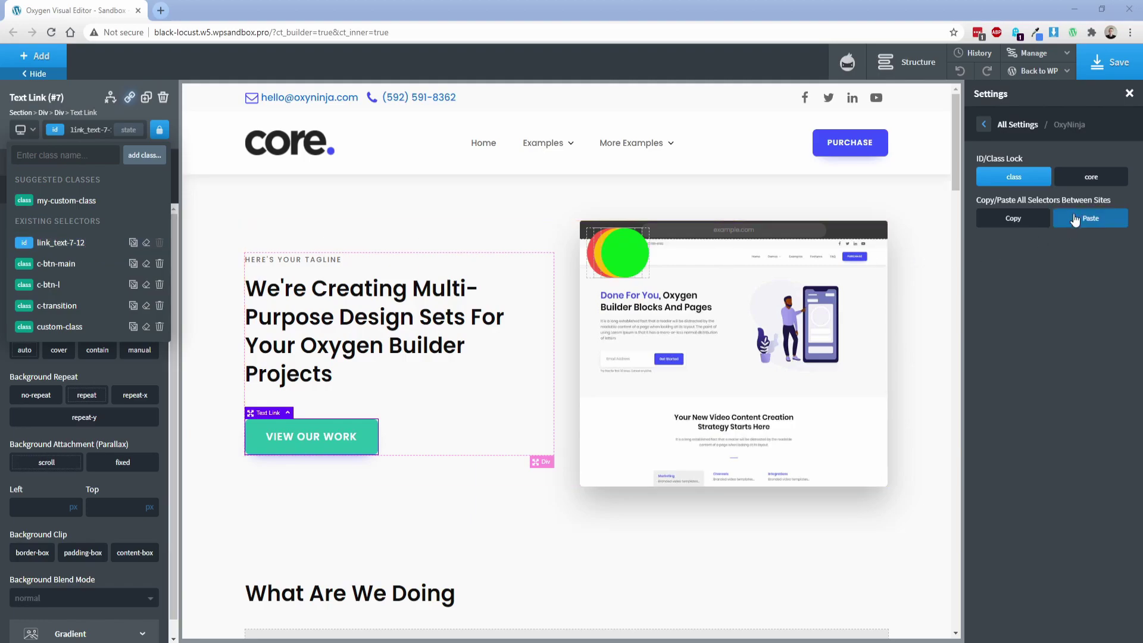
left_click(1091, 178)
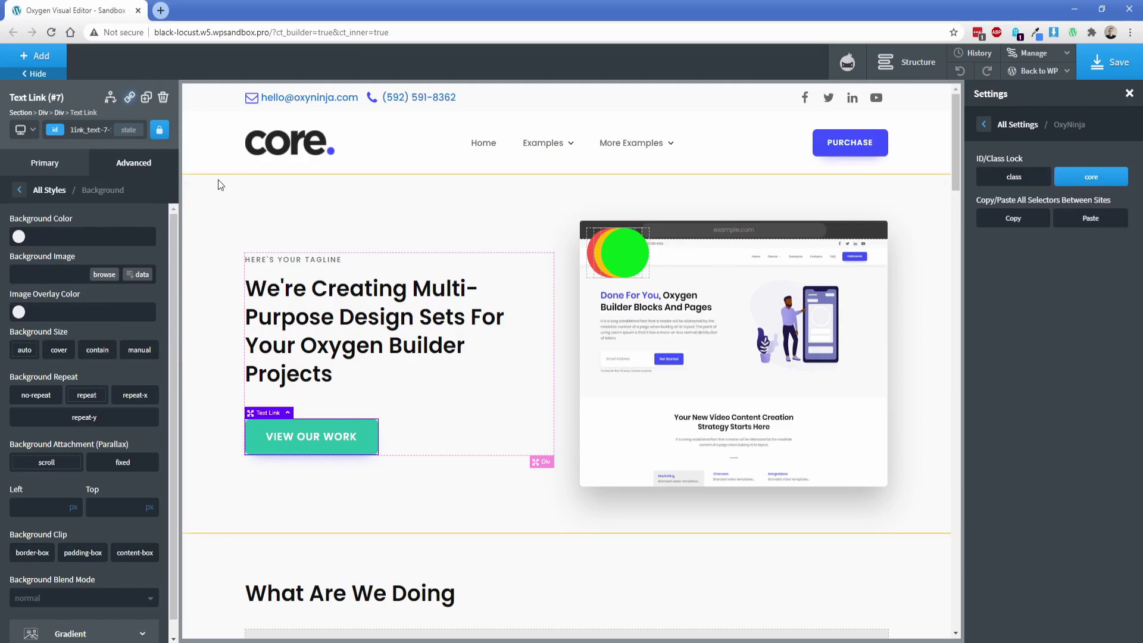
Step: Delete custom-class from the button and add the class c-btn-secondary
left_click(90, 130)
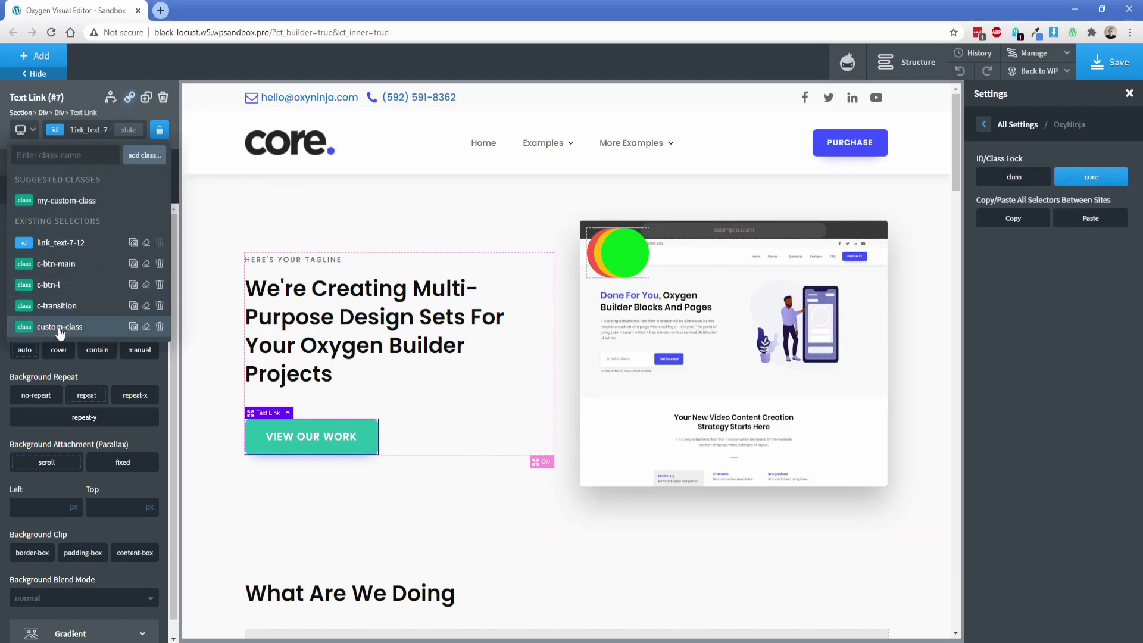
left_click(159, 329)
left_click(58, 132)
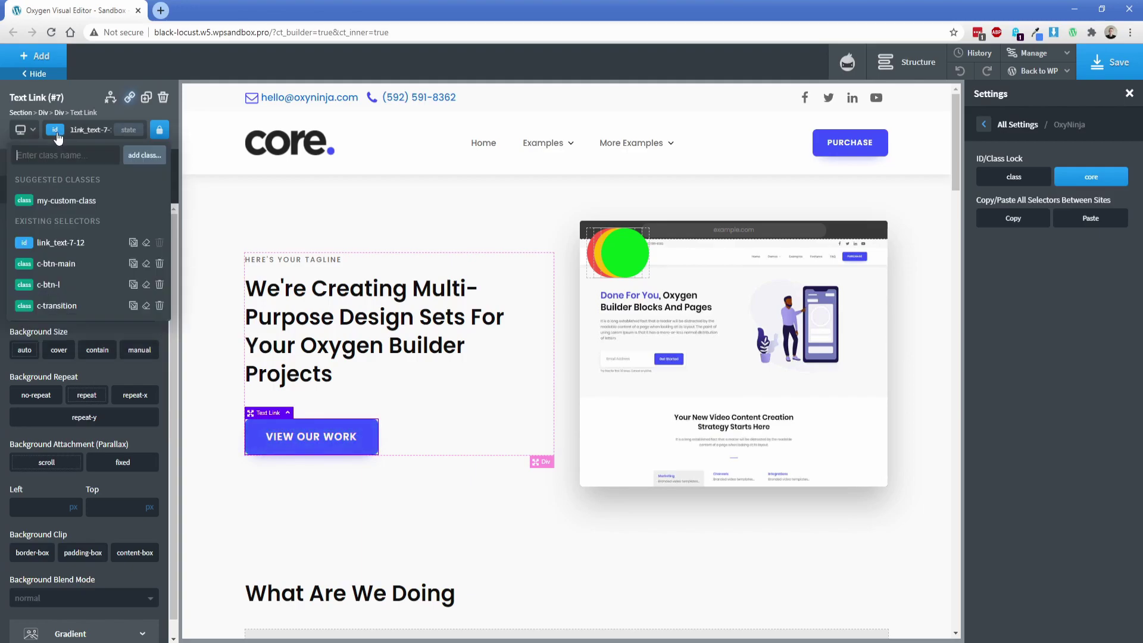
type("c-")
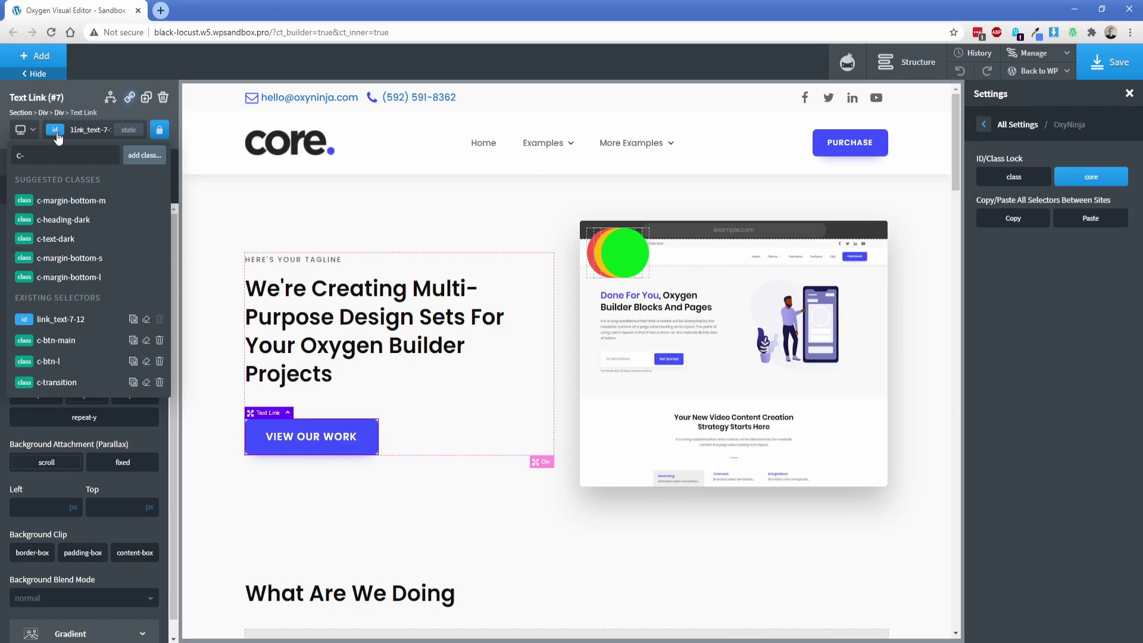
type("btn-secondary")
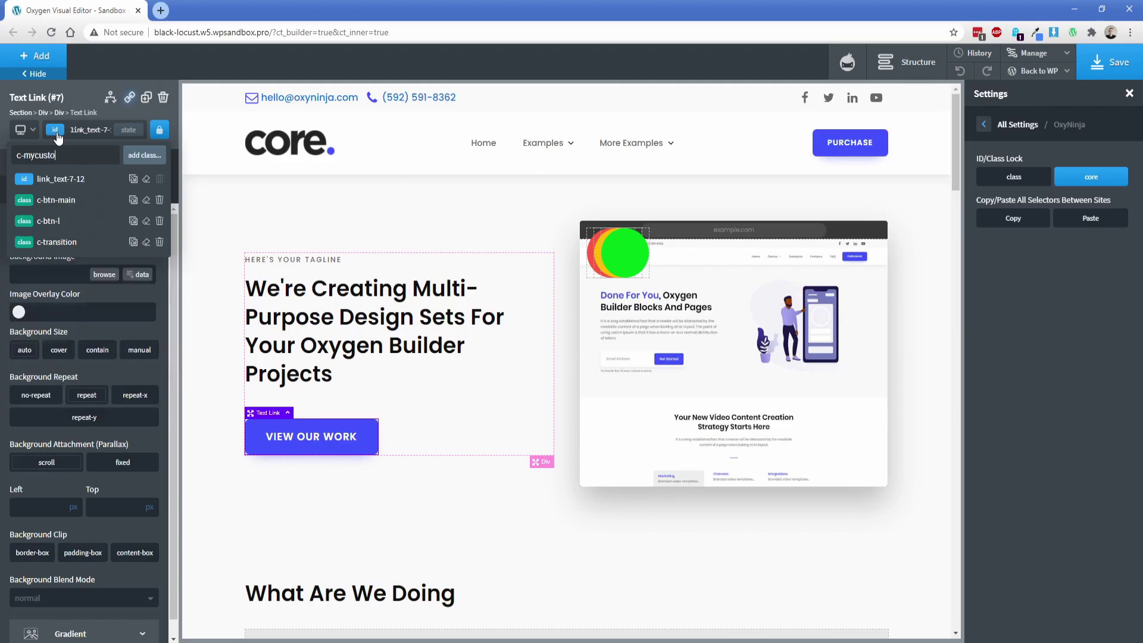
key("Return")
Step: Check the new class in the selector list and toggle the selector lock off and on twice
left_click(57, 134)
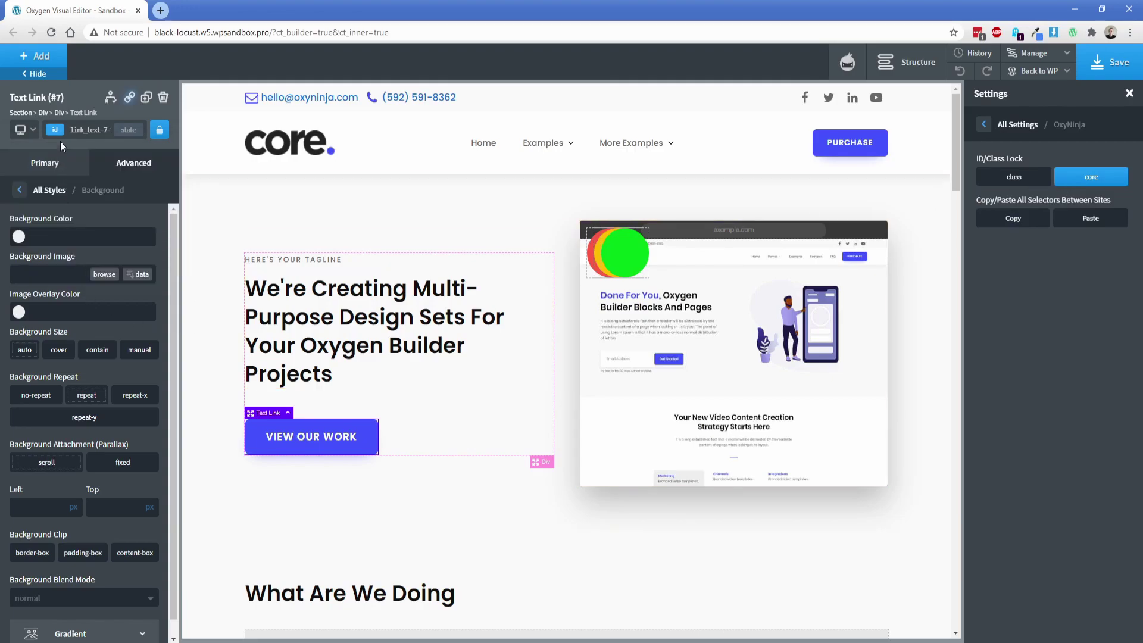
mouse_move(84, 130)
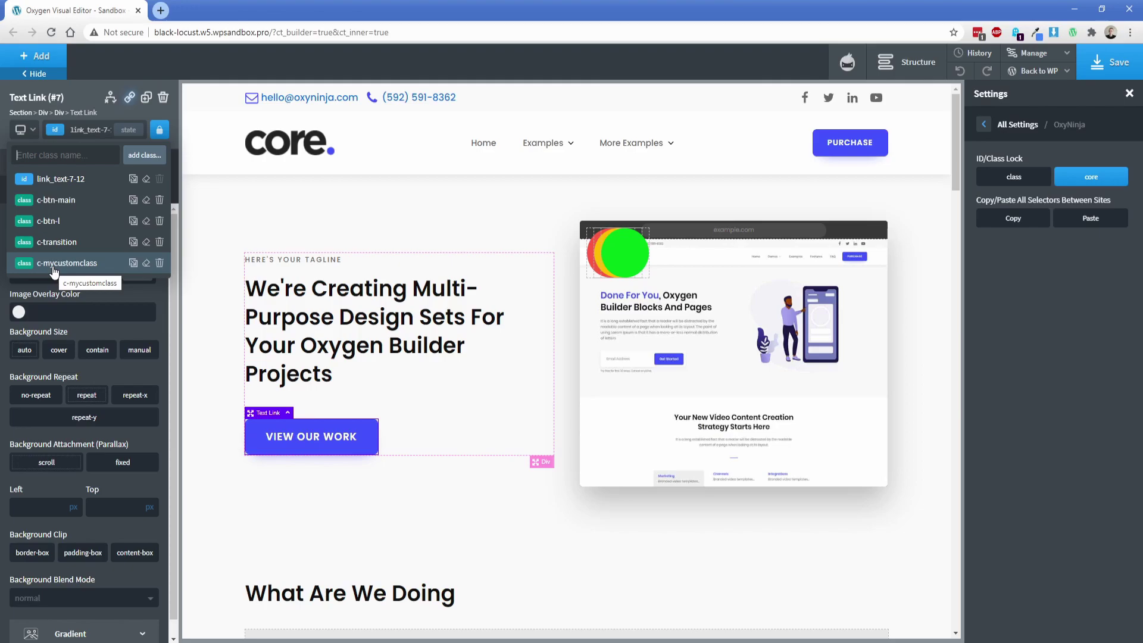
left_click(160, 135)
left_click(160, 136)
left_click(159, 136)
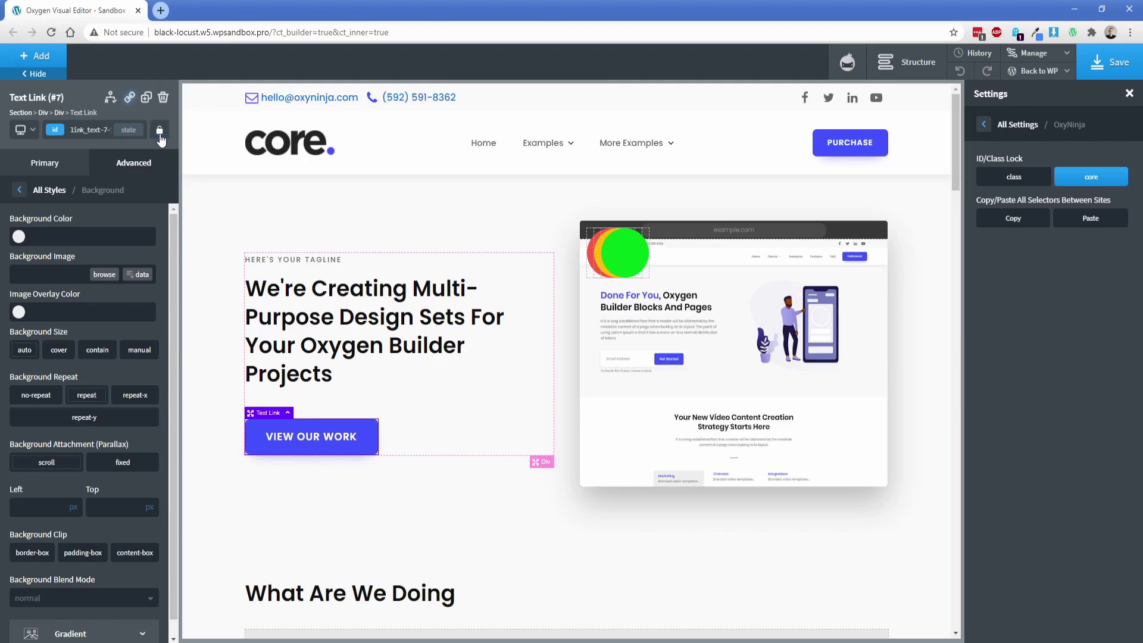
left_click(159, 136)
left_click(51, 132)
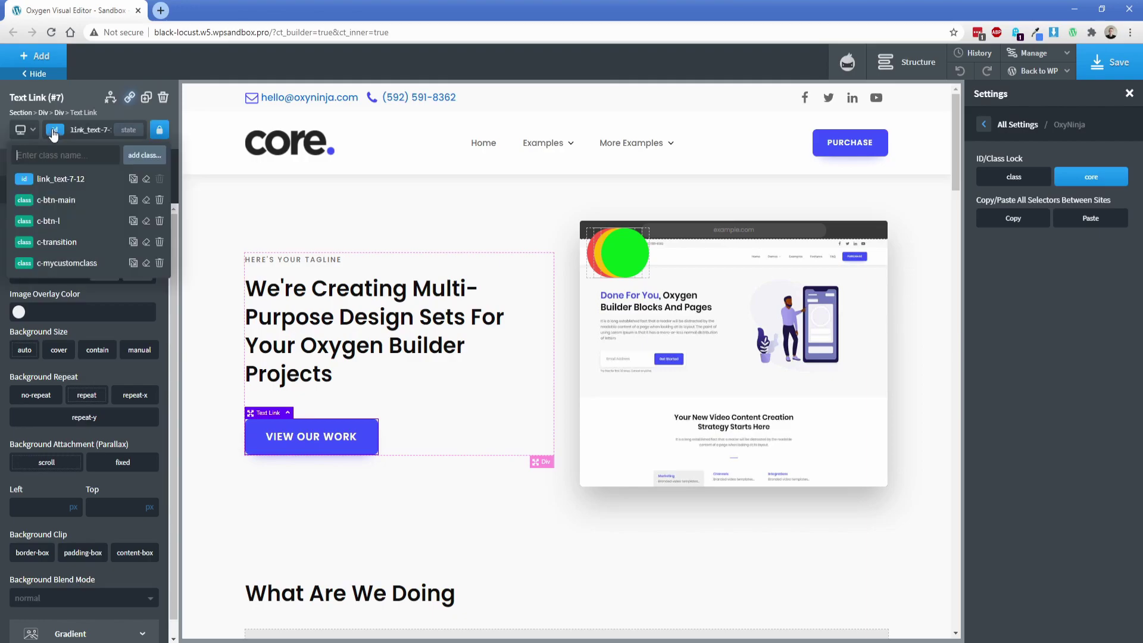